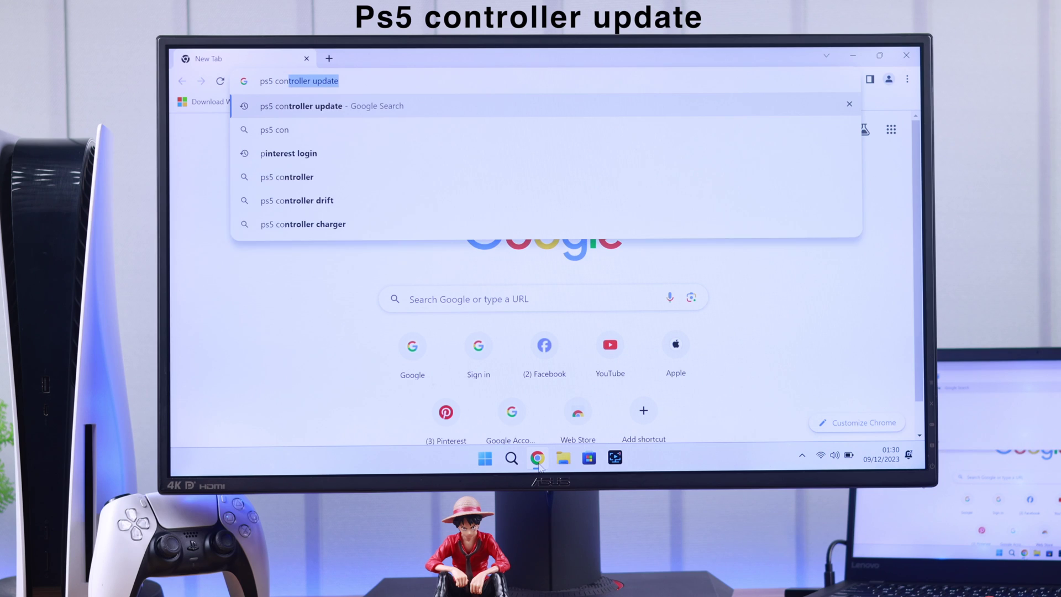
{"action": "type", "text": "controller update"}
Run the Google search for 'ps5 controller update'.
{"action": "key", "text": "Return"}
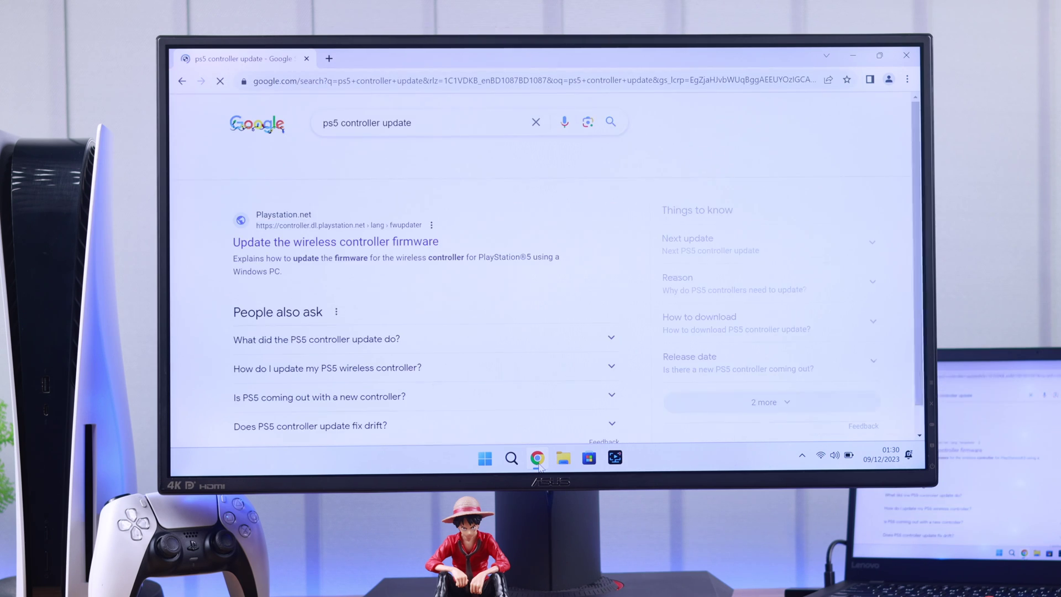
Open the PlayStation wireless controller firmware result in a new tab and switch to it.
{"action": "right_click", "coordinate": [384, 246]}
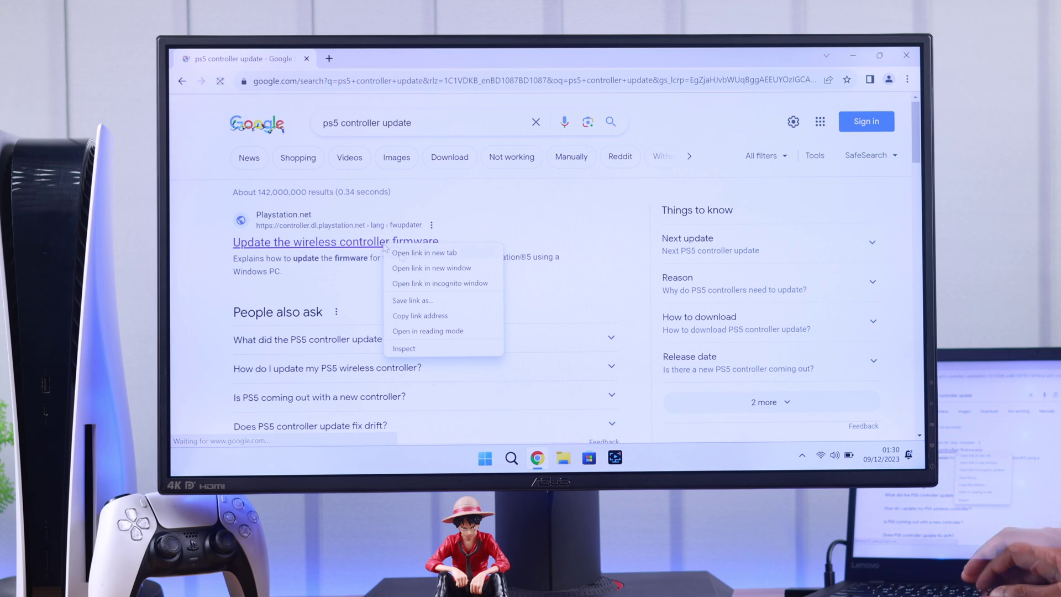
{"action": "left_click", "coordinate": [424, 252]}
{"action": "left_click", "coordinate": [342, 56]}
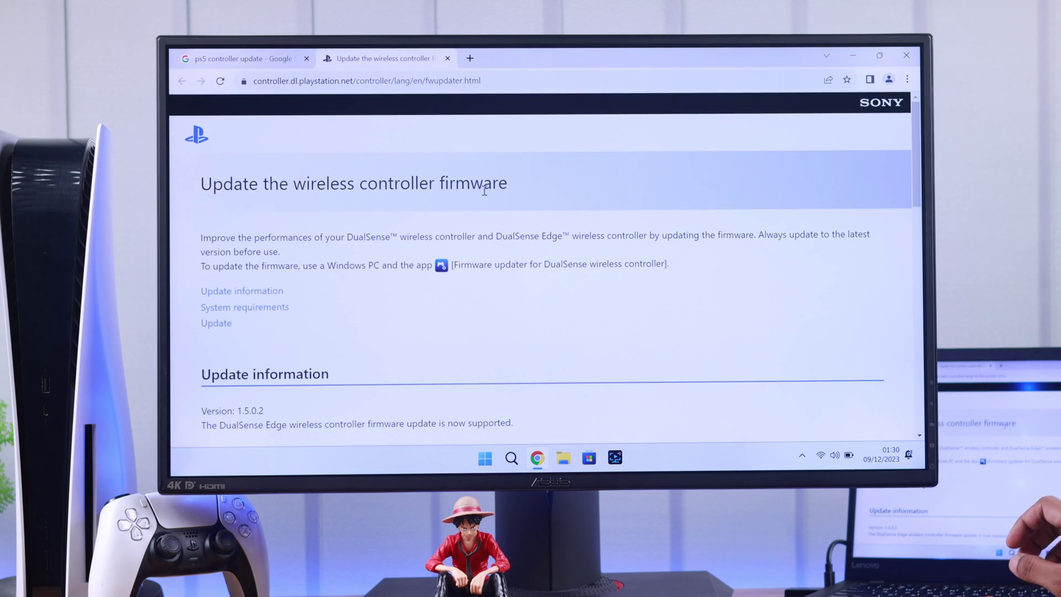
{"action": "scroll", "coordinate": [485, 190], "scroll_direction": "down", "scroll_amount": 2}
{"action": "scroll", "coordinate": [539, 253], "scroll_direction": "down", "scroll_amount": 2}
{"action": "scroll", "coordinate": [539, 254], "scroll_direction": "down", "scroll_amount": 2}
{"action": "scroll", "coordinate": [538, 253], "scroll_direction": "down", "scroll_amount": 3}
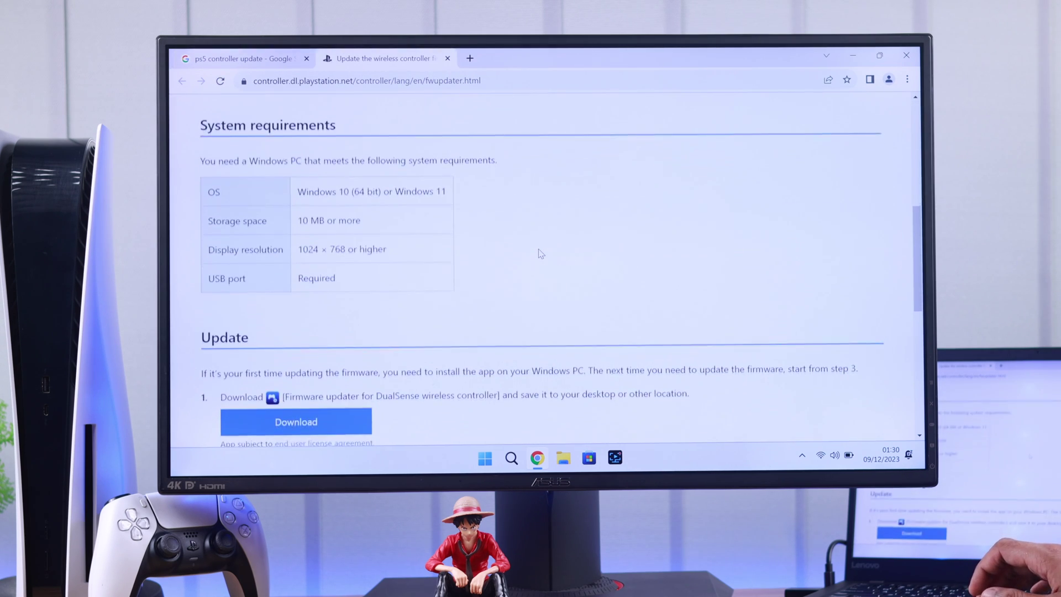
{"action": "scroll", "coordinate": [539, 254], "scroll_direction": "down", "scroll_amount": 2}
{"action": "scroll", "coordinate": [414, 290], "scroll_direction": "down", "scroll_amount": 1}
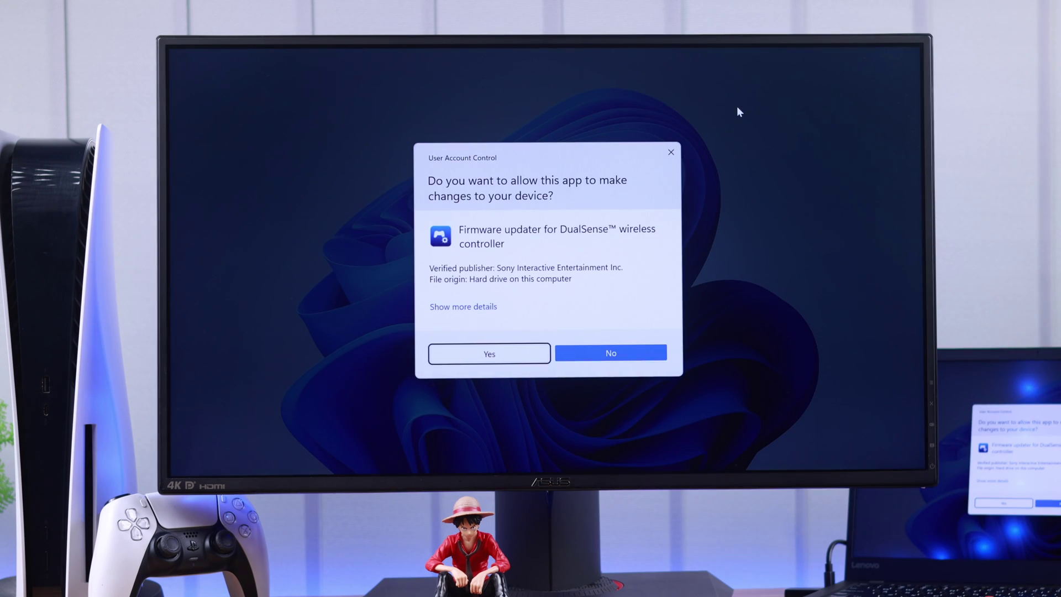
Allow the installer to make changes and advance the setup past the welcome screen.
{"action": "key", "text": "alt+y"}
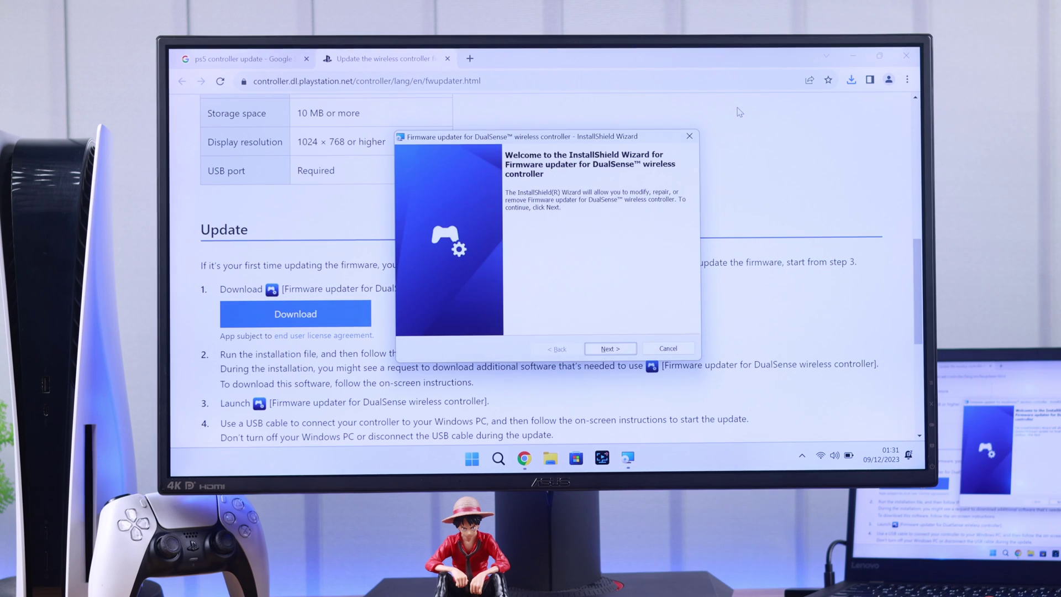
{"action": "key", "text": "Return"}
{"action": "key", "text": "Return"}
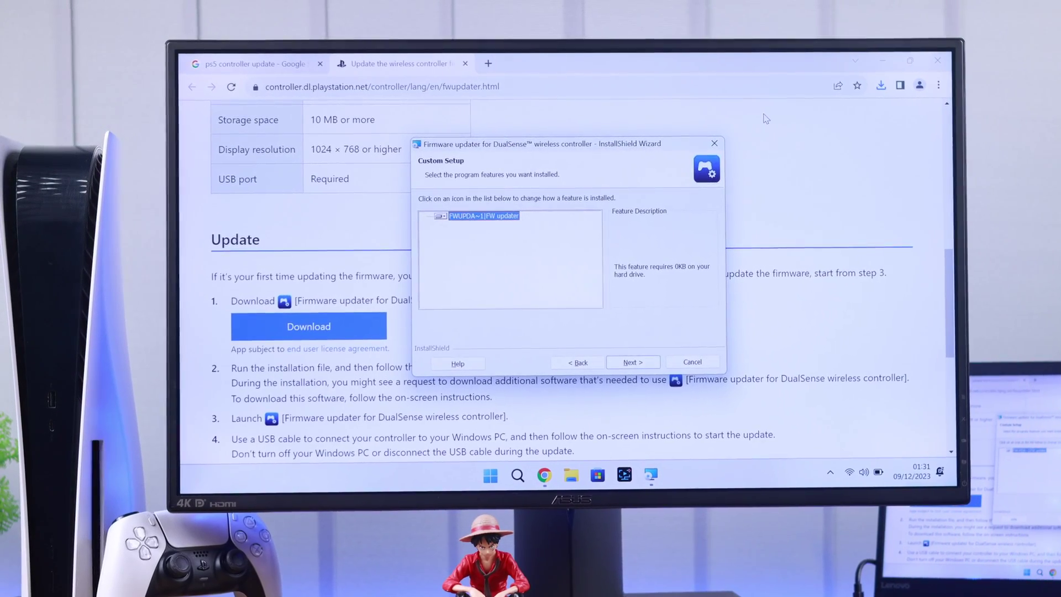
{"action": "key", "text": "Return"}
{"action": "key", "text": "Return"}
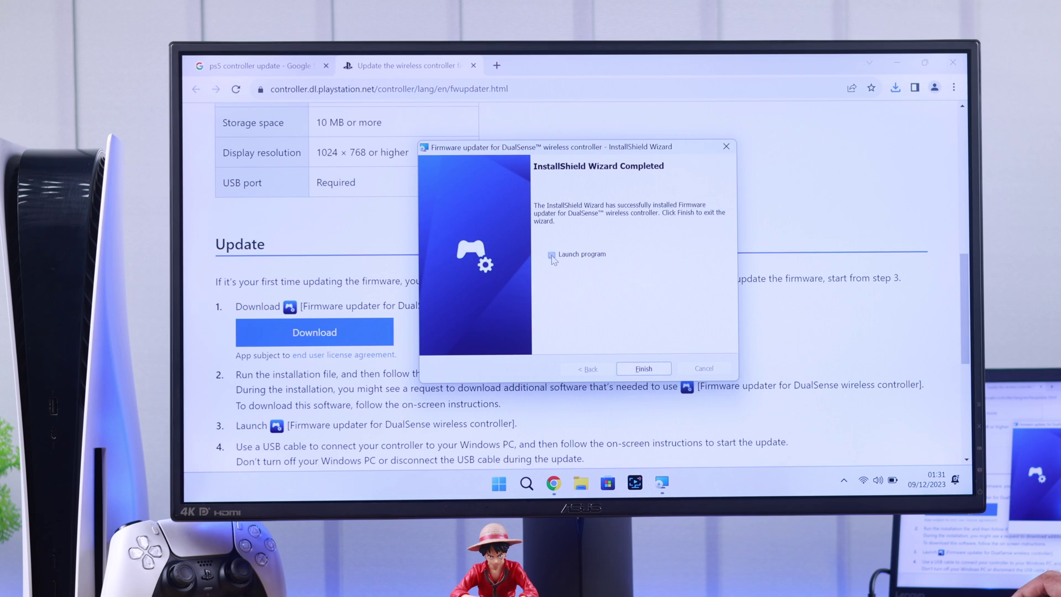
Finish the InstallShield setup with the DualSense firmware updater set to launch.
{"action": "left_click", "coordinate": [644, 369]}
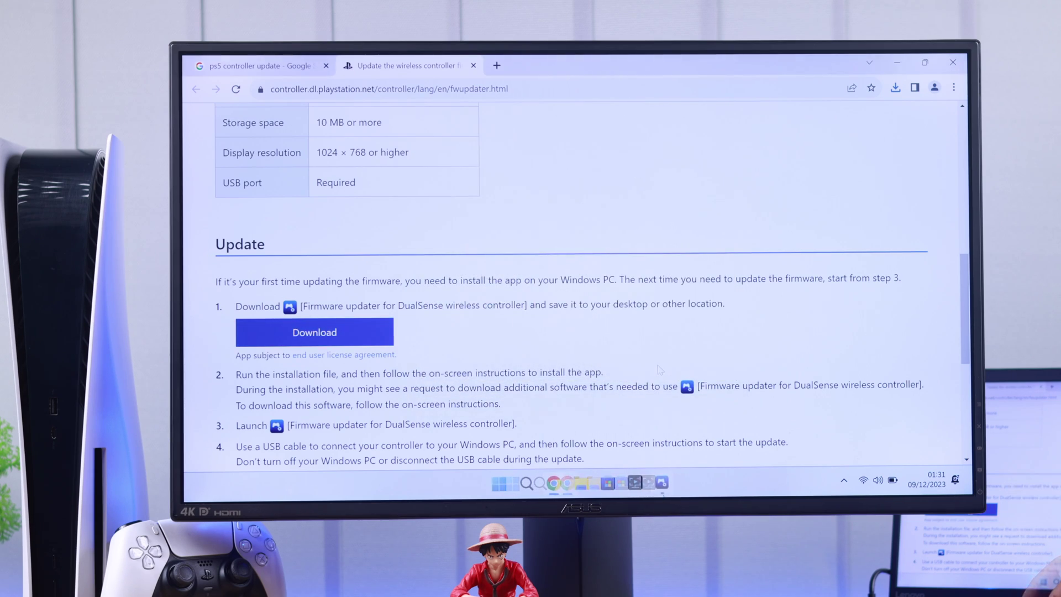